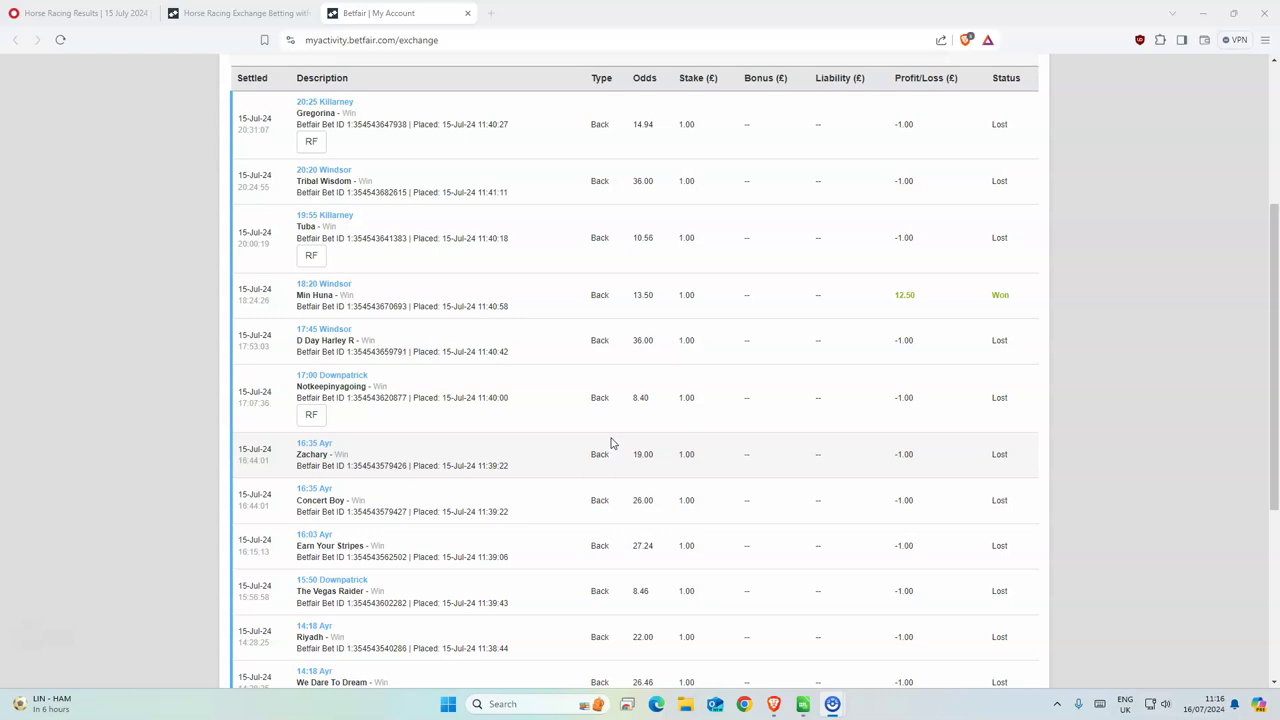
pyautogui.scroll(1, 612, 443)
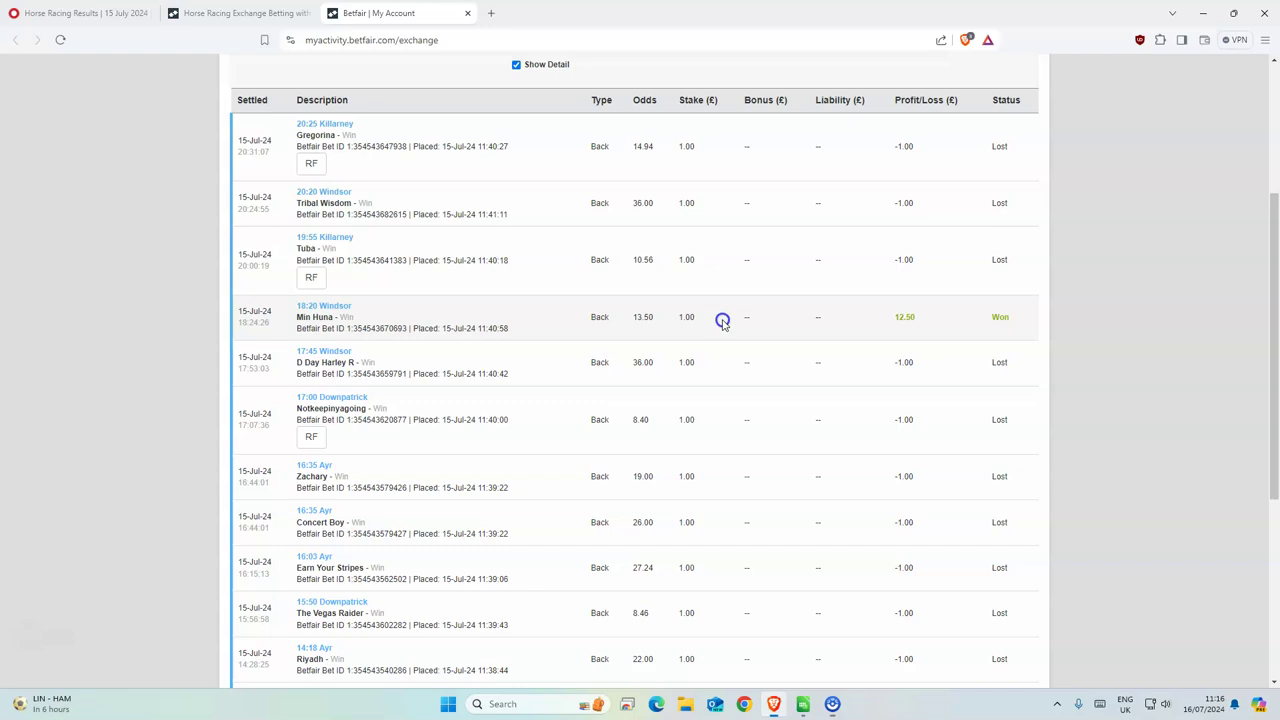
pyautogui.moveTo(720, 295); pyautogui.dragTo(488, 318)
# Clear stray selections, then open the 15:00 Beverley market and reload it twice.
pyautogui.click(490, 320)
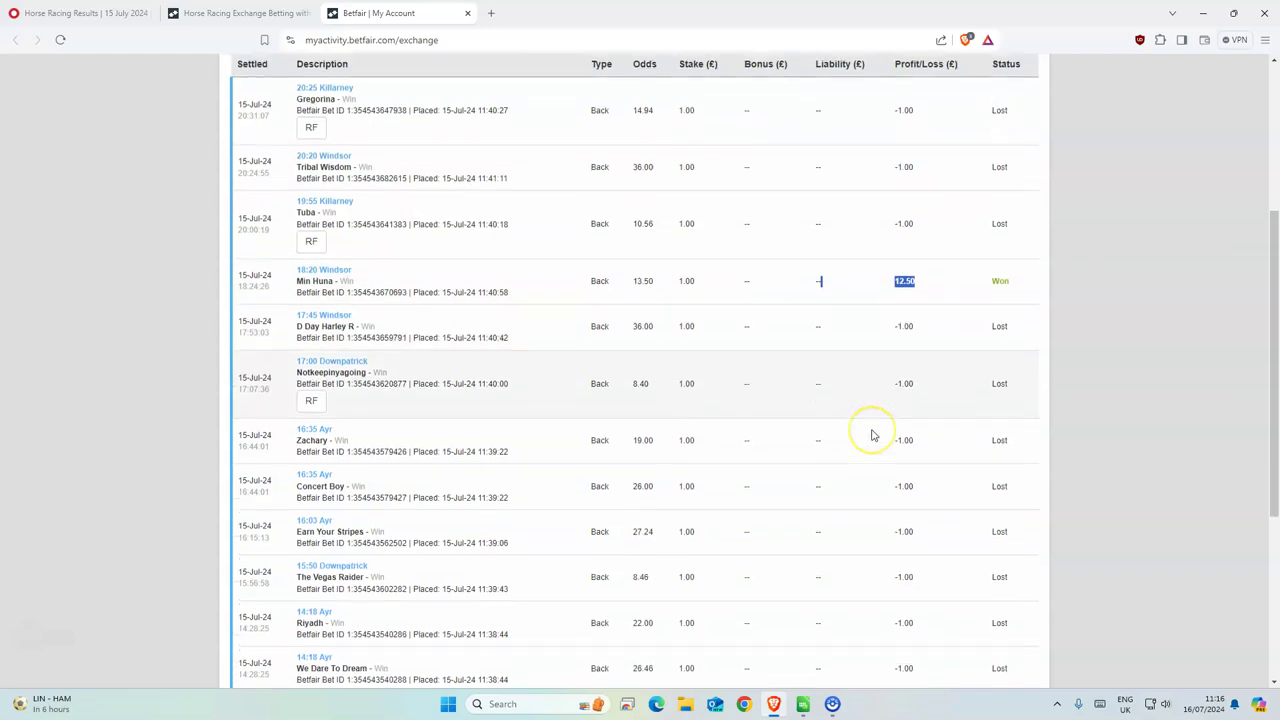
pyautogui.scroll(-1, 874, 430)
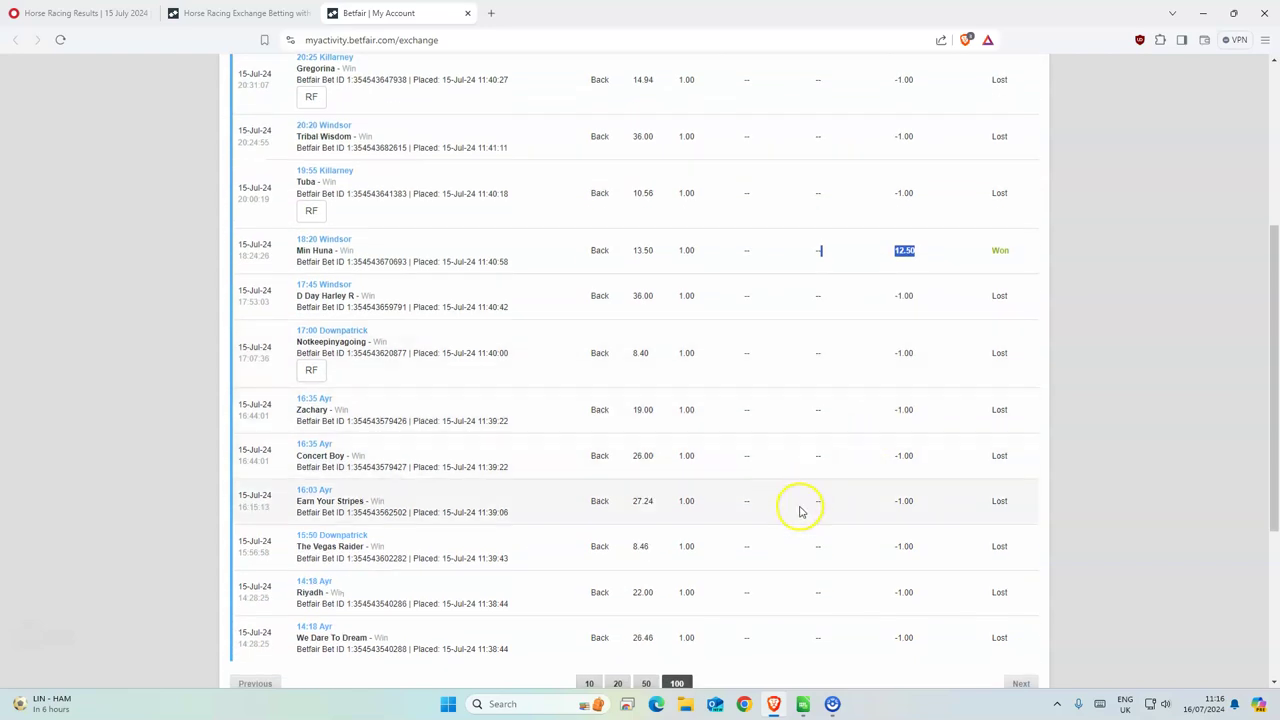
pyautogui.click(371, 594)
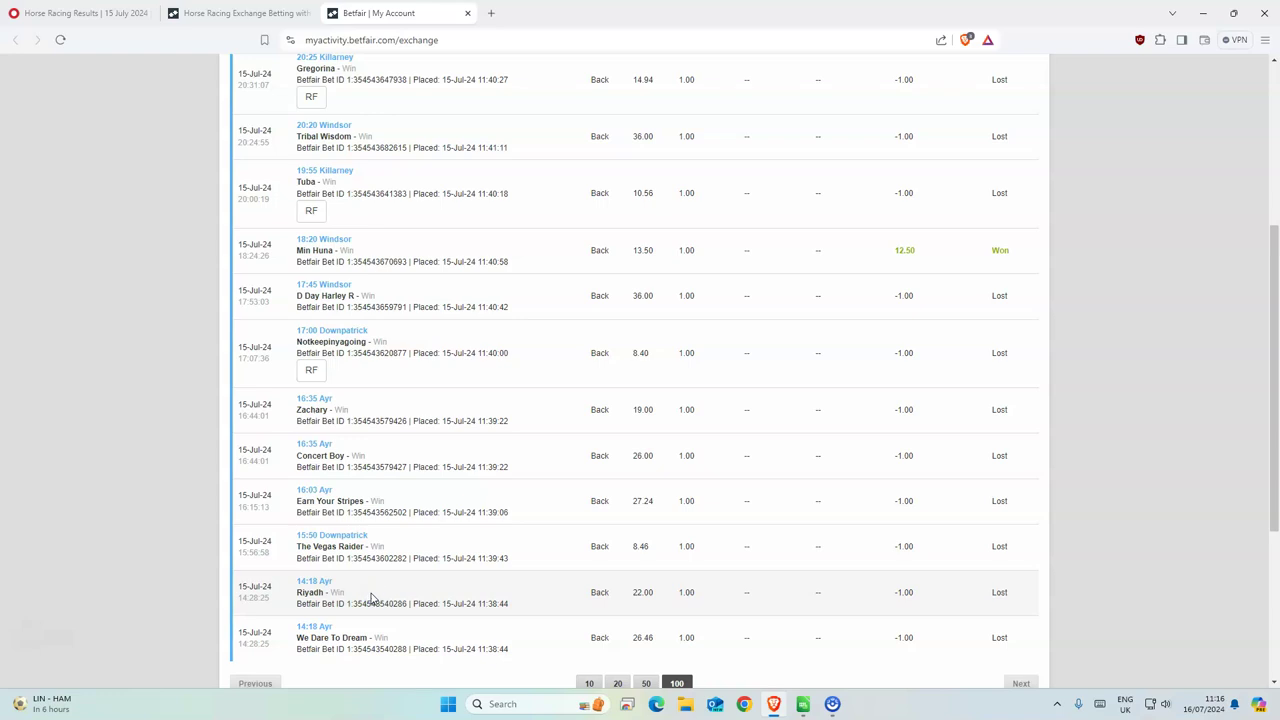
pyautogui.scroll(-2, 460, 540)
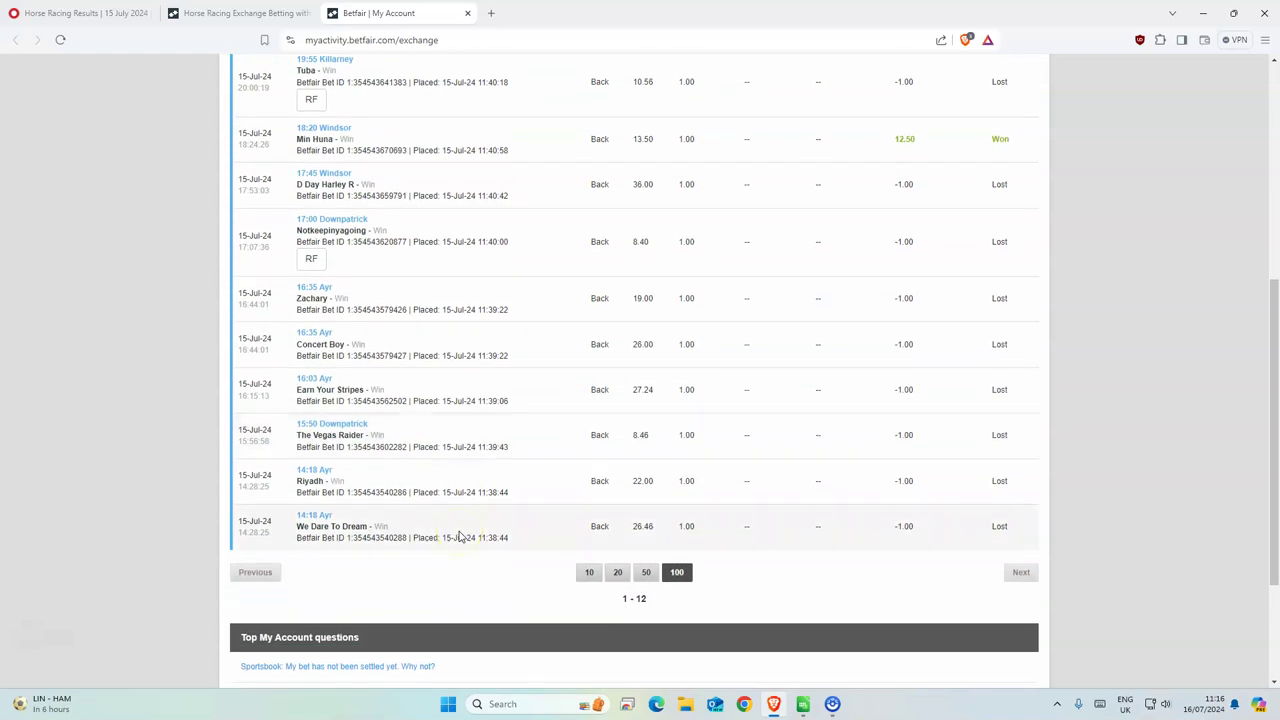
pyautogui.scroll(2, 465, 440)
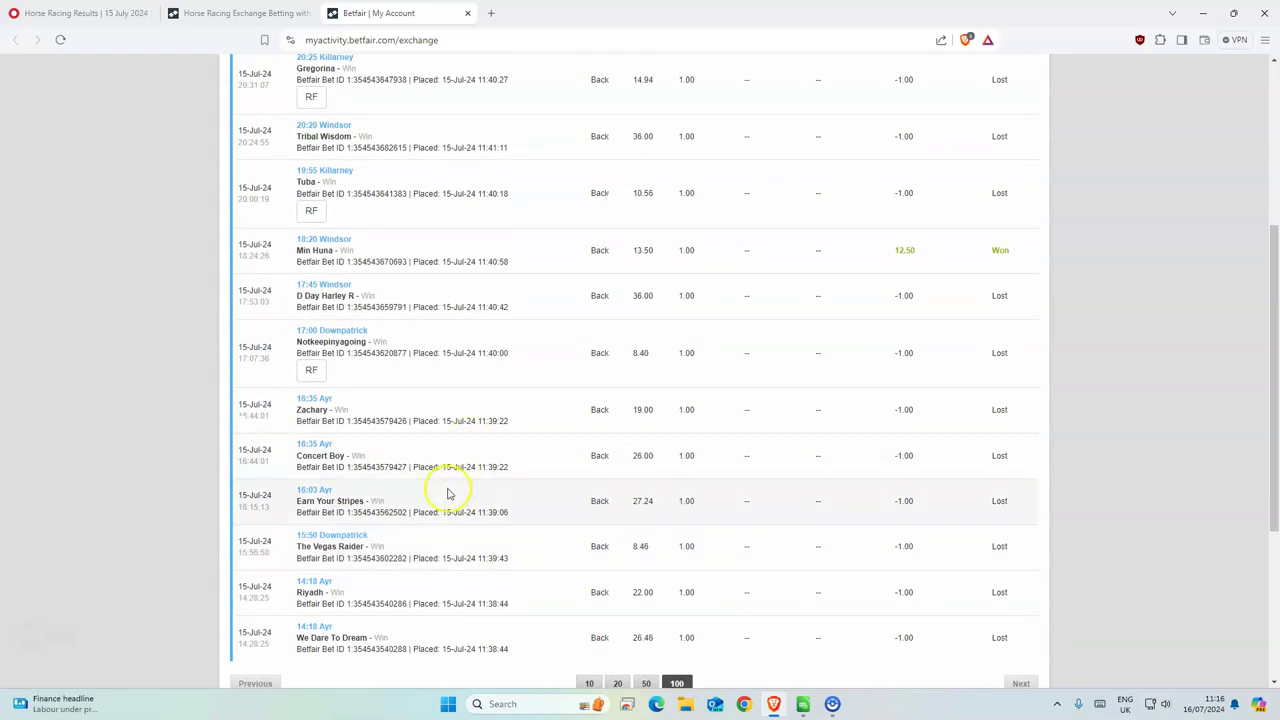
pyautogui.scroll(4, 472, 444)
pyautogui.scroll(3, 448, 493)
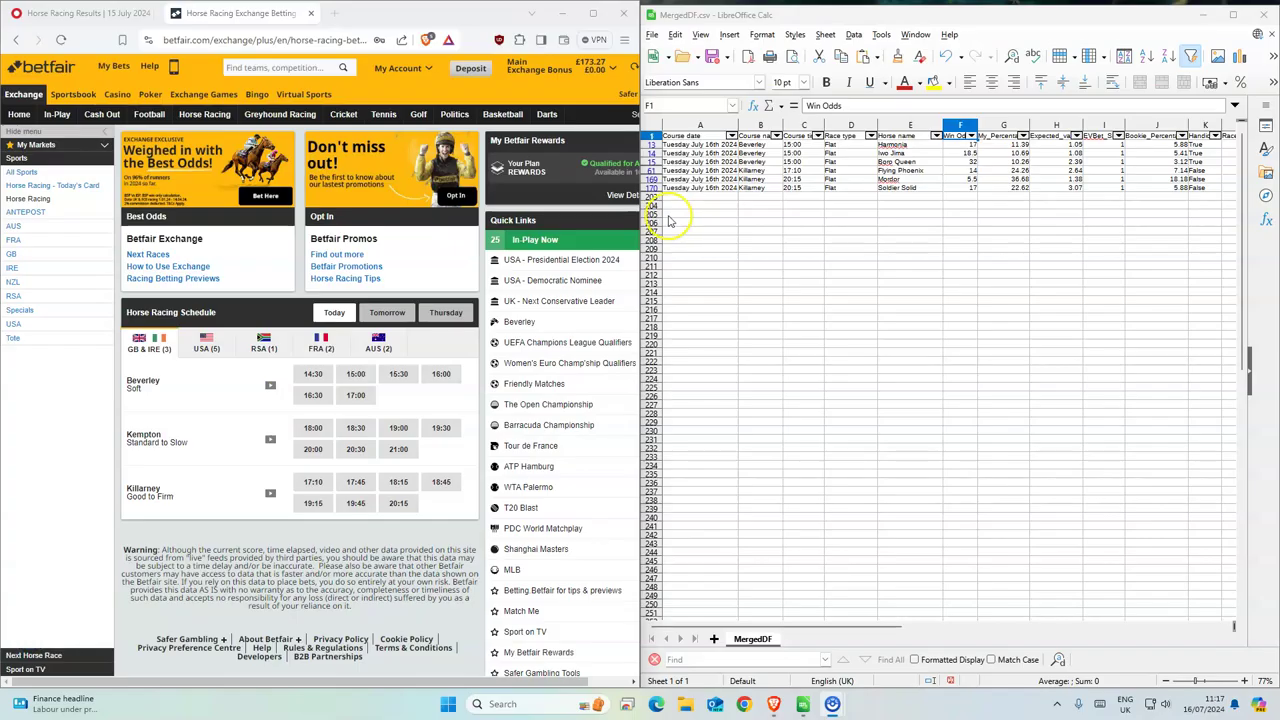
pyautogui.click(356, 374)
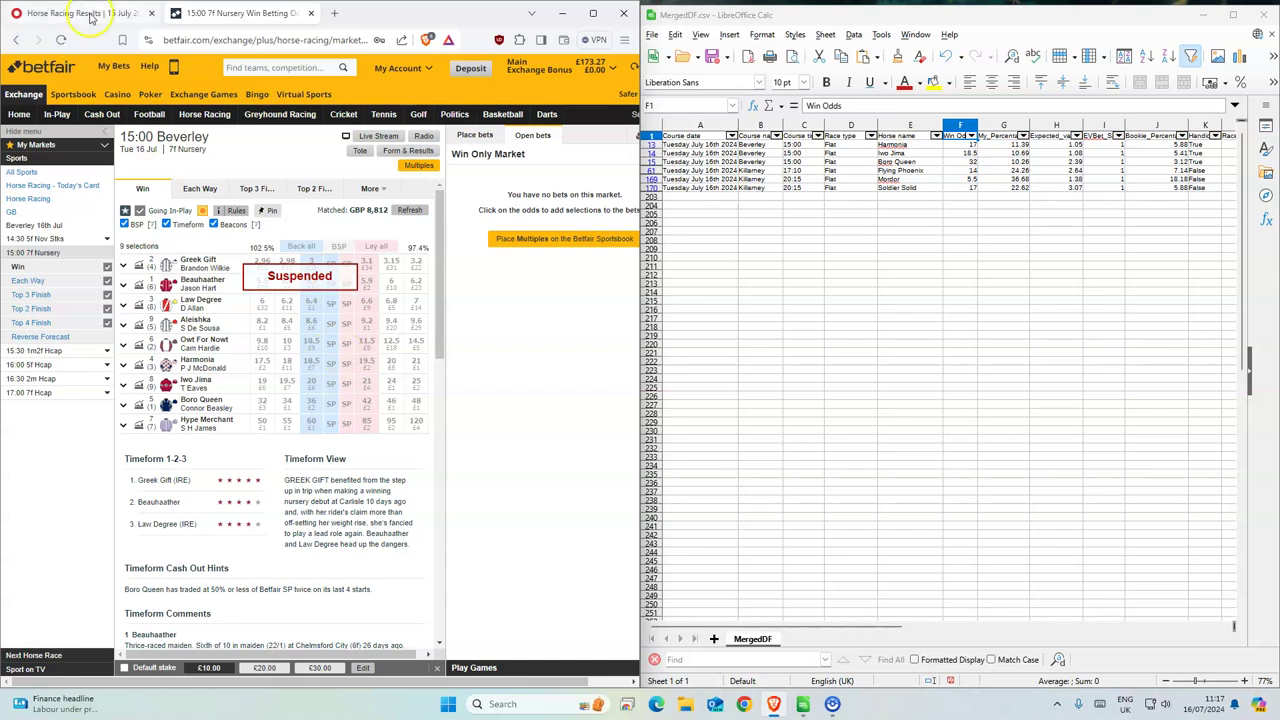
pyautogui.click(62, 40)
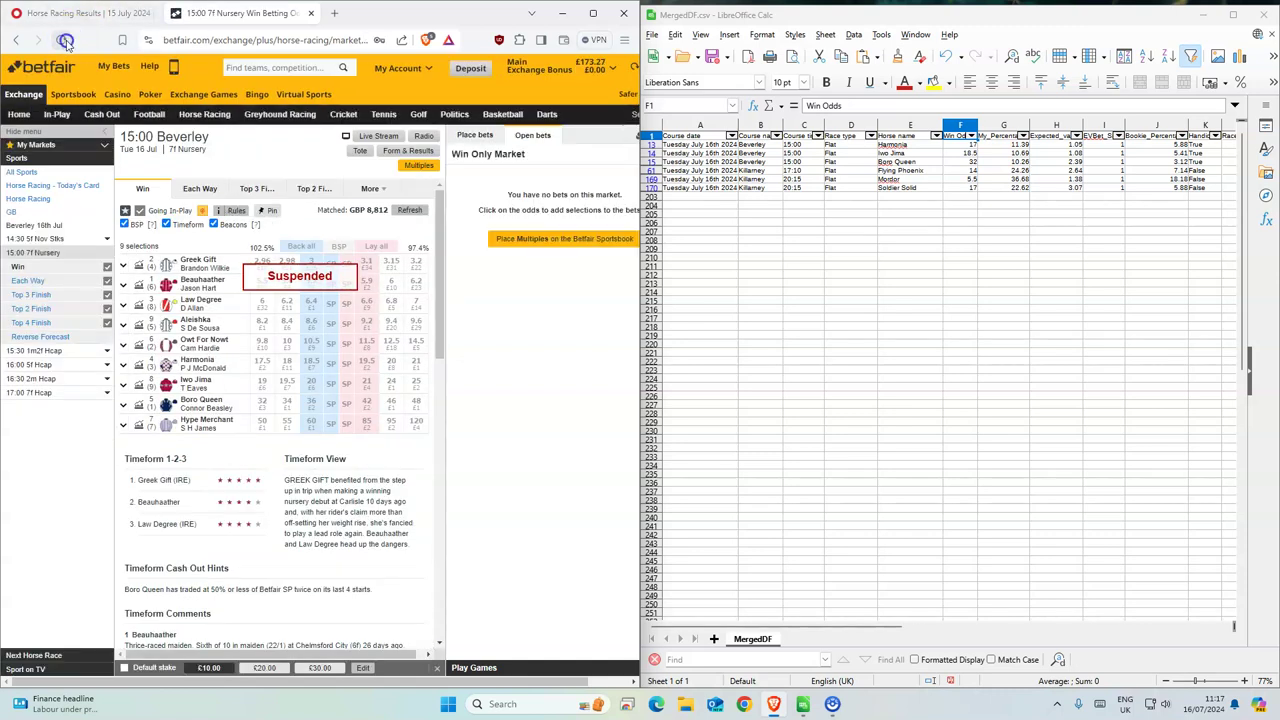
pyautogui.click(63, 40)
# Return to the schedule, open 17:10 Killarney, then switch to 20:15 Killarney.
pyautogui.click(225, 114)
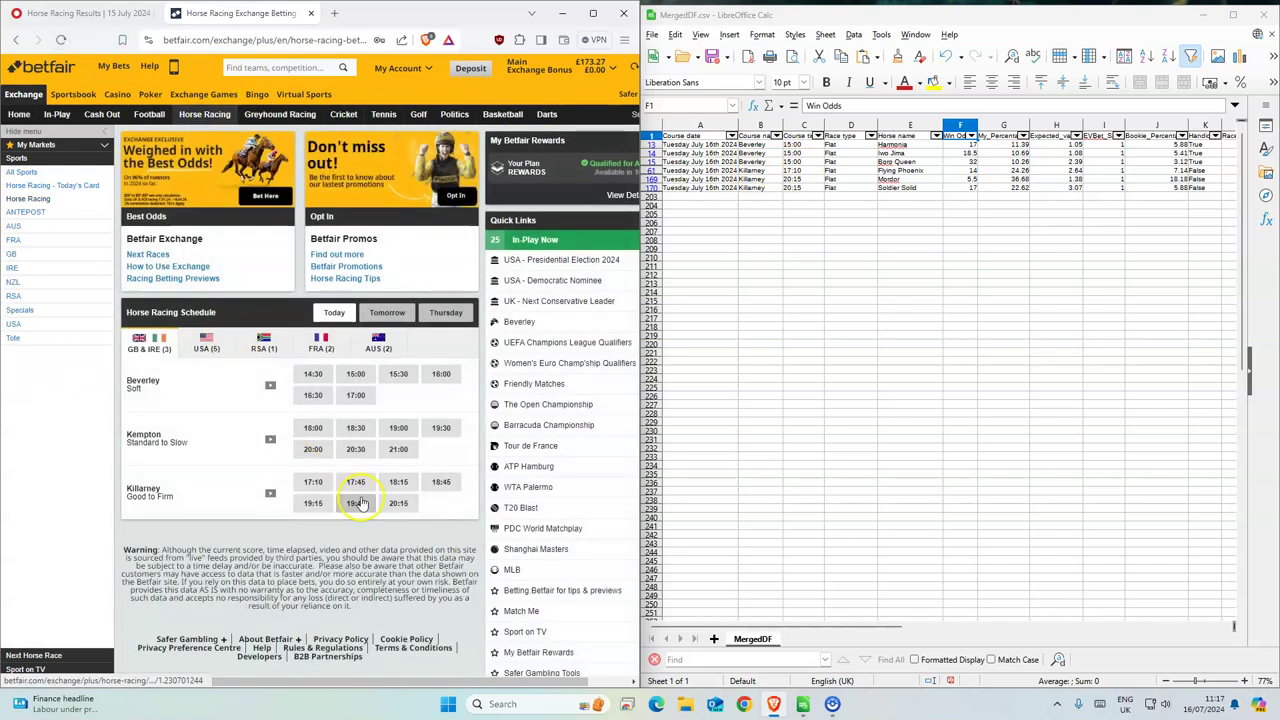
pyautogui.click(313, 482)
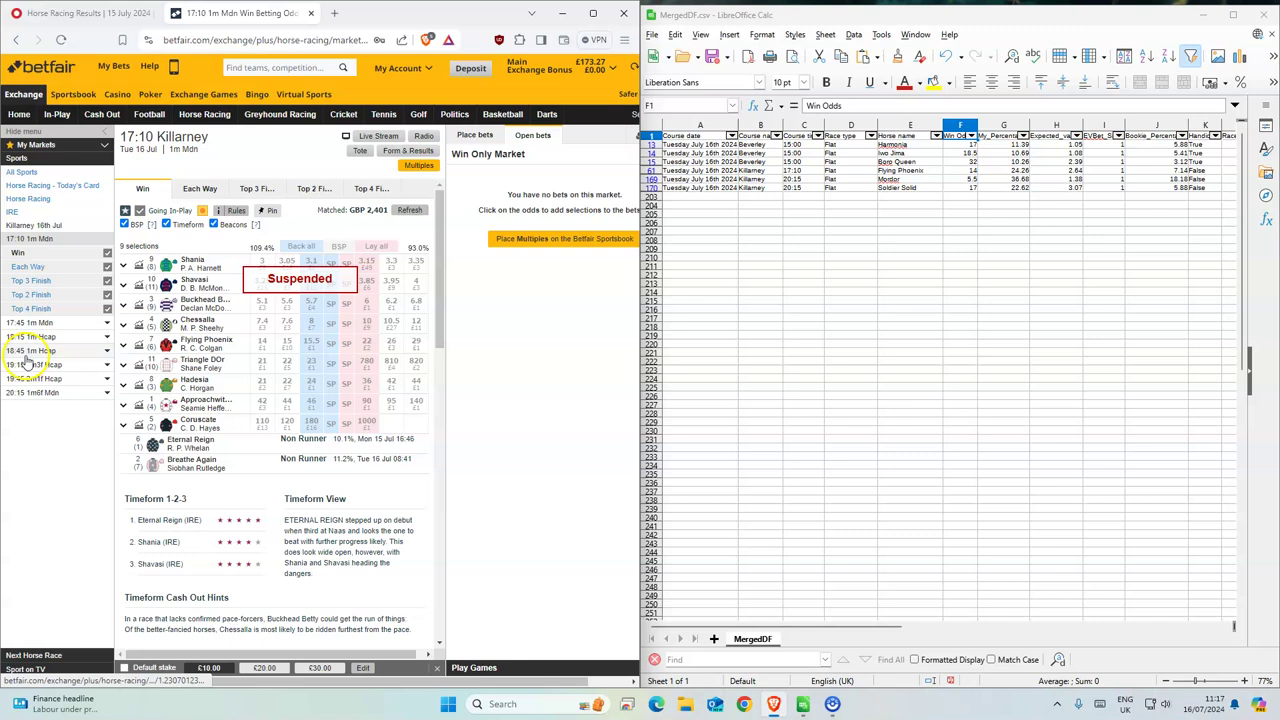
pyautogui.click(33, 392)
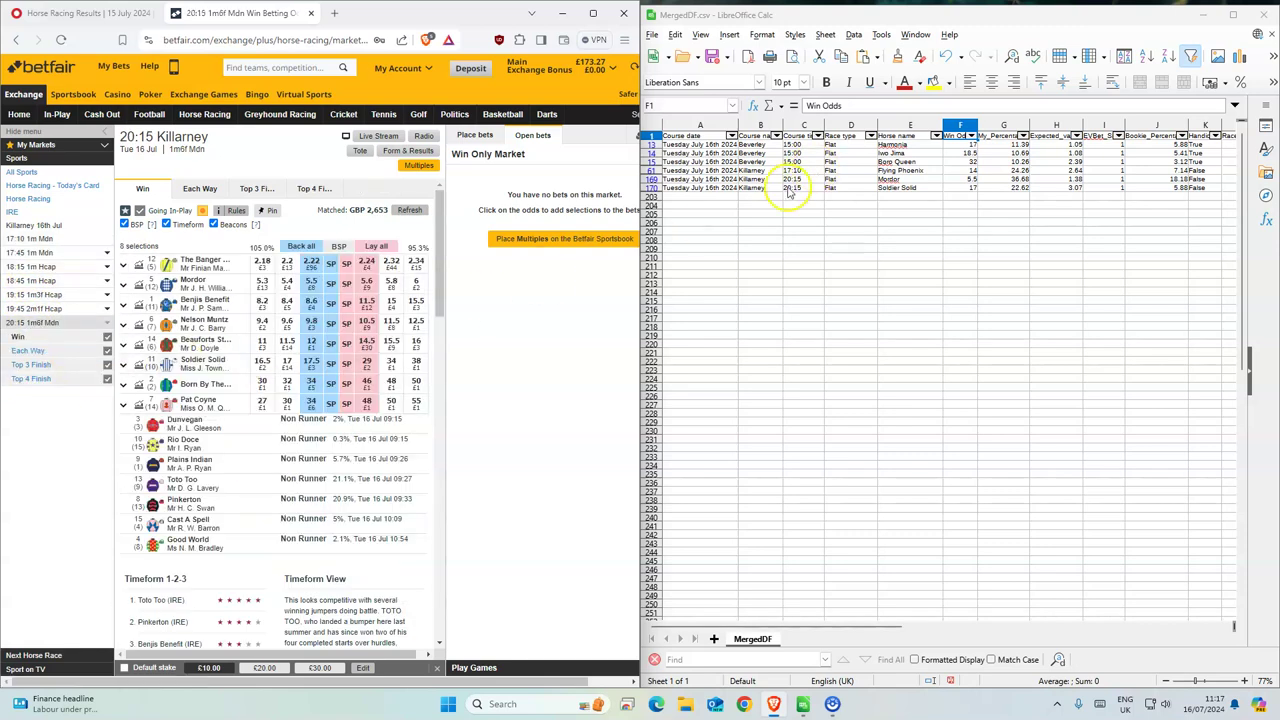
# Place and confirm £1 back bets on Mordor at 5.5 and Soldier Solid at 17.5.
pyautogui.moveTo(800, 180); pyautogui.dragTo(910, 190)
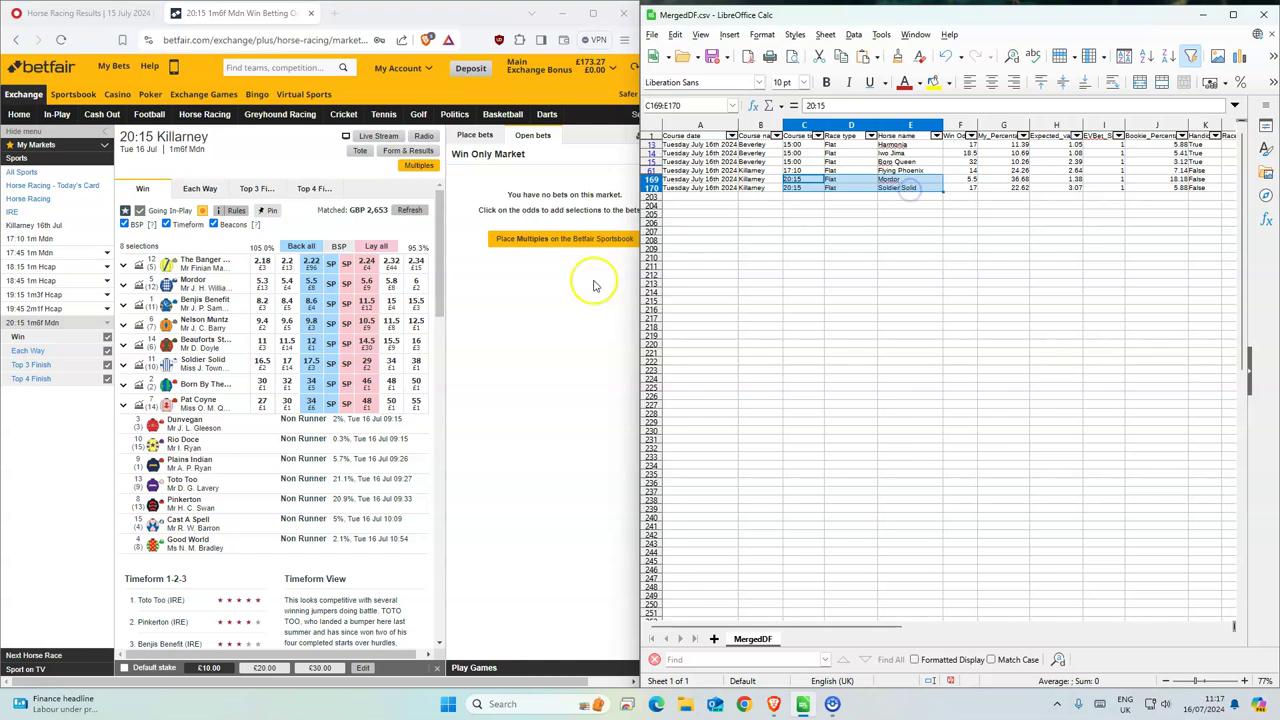
pyautogui.click(313, 283)
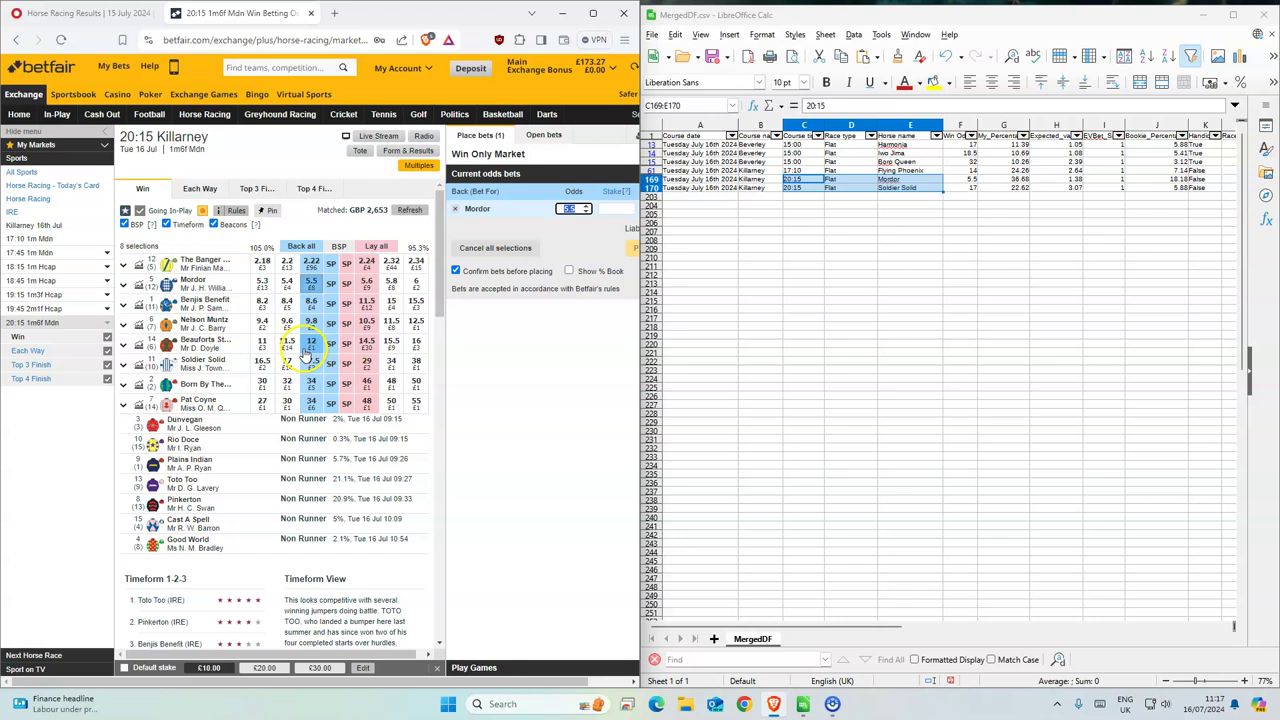
pyautogui.click(311, 360)
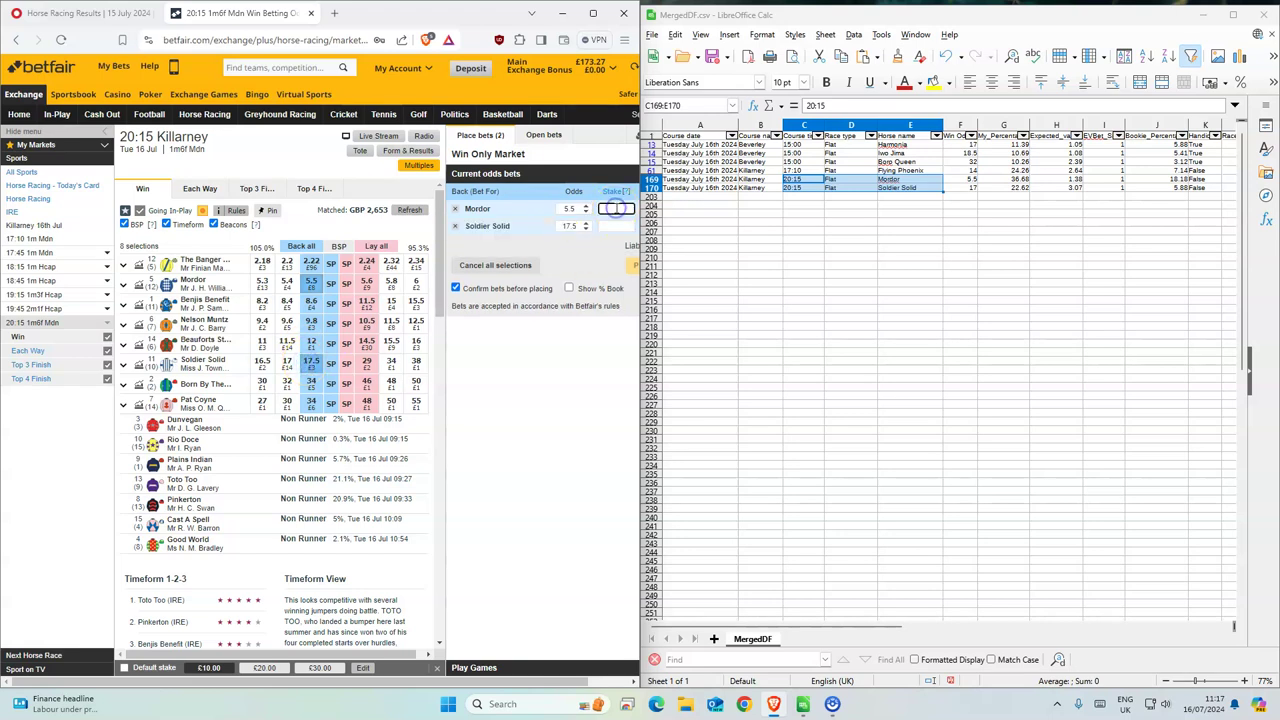
pyautogui.write('11')
pyautogui.click(630, 266)
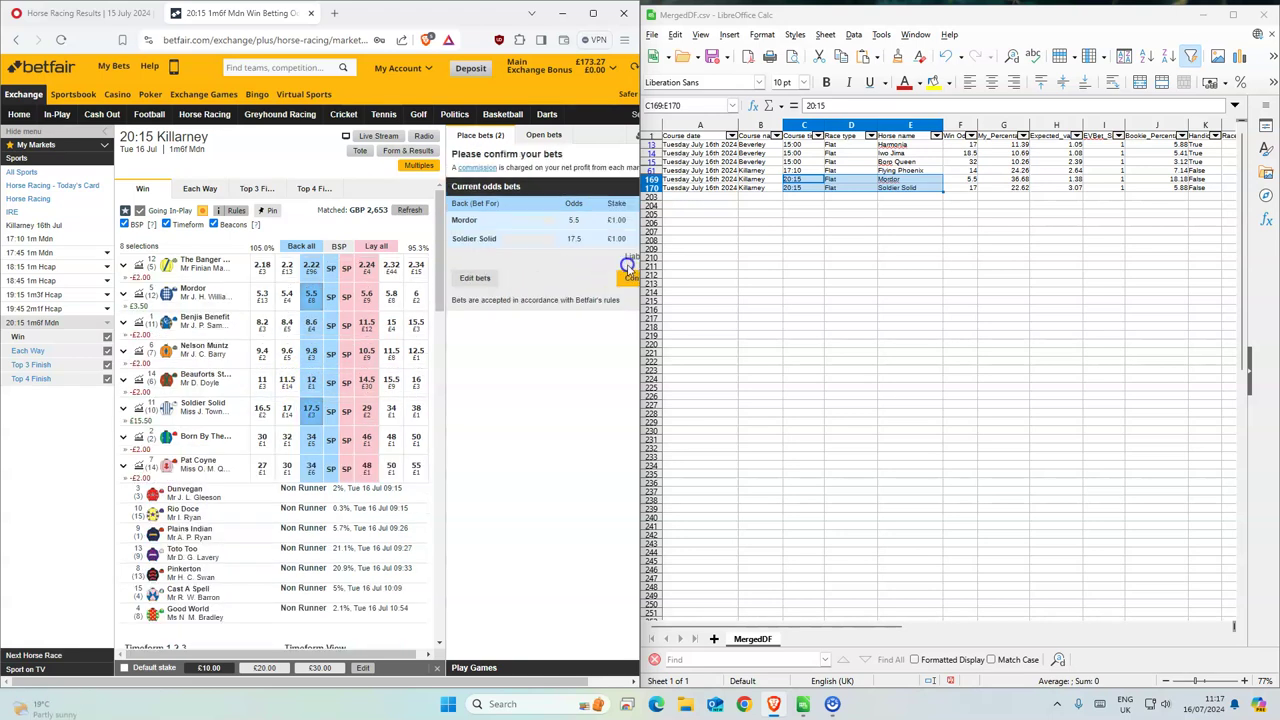
pyautogui.click(628, 270)
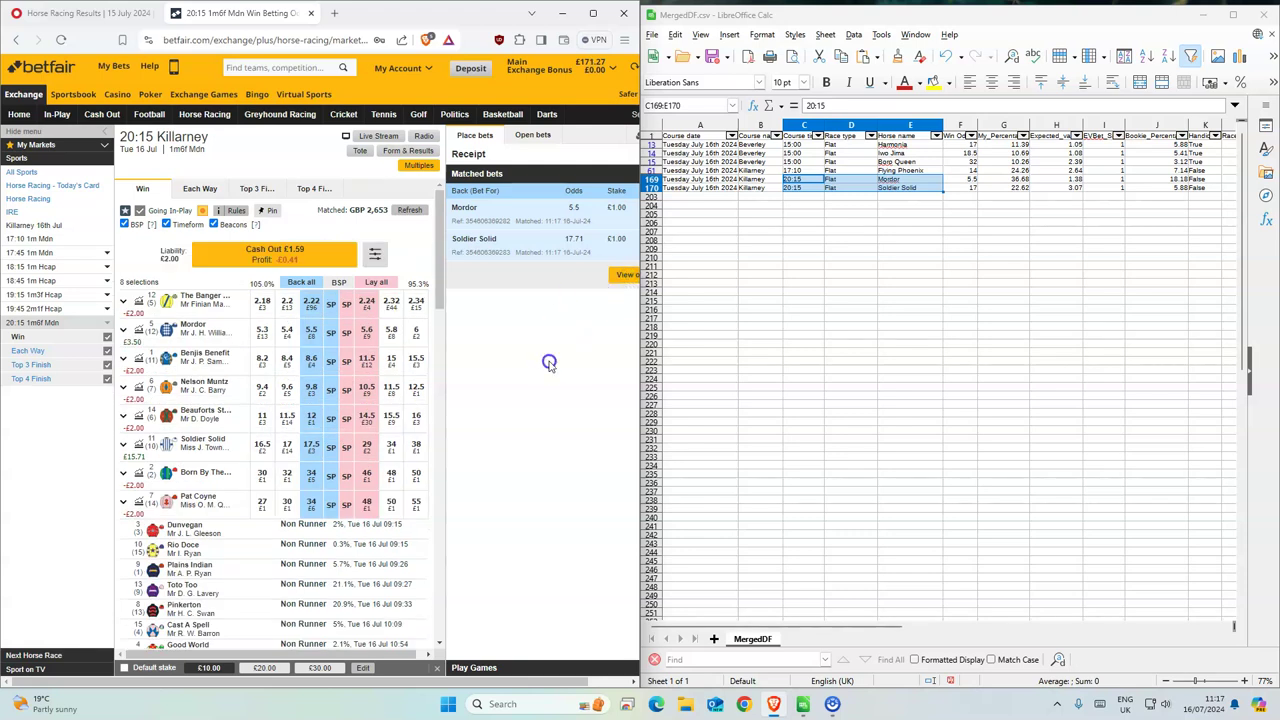
# Reopen 17:10 Killarney, view Triangle D'Or's form, then open 15:00 Beverley via Horse Racing.
pyautogui.click(30, 239)
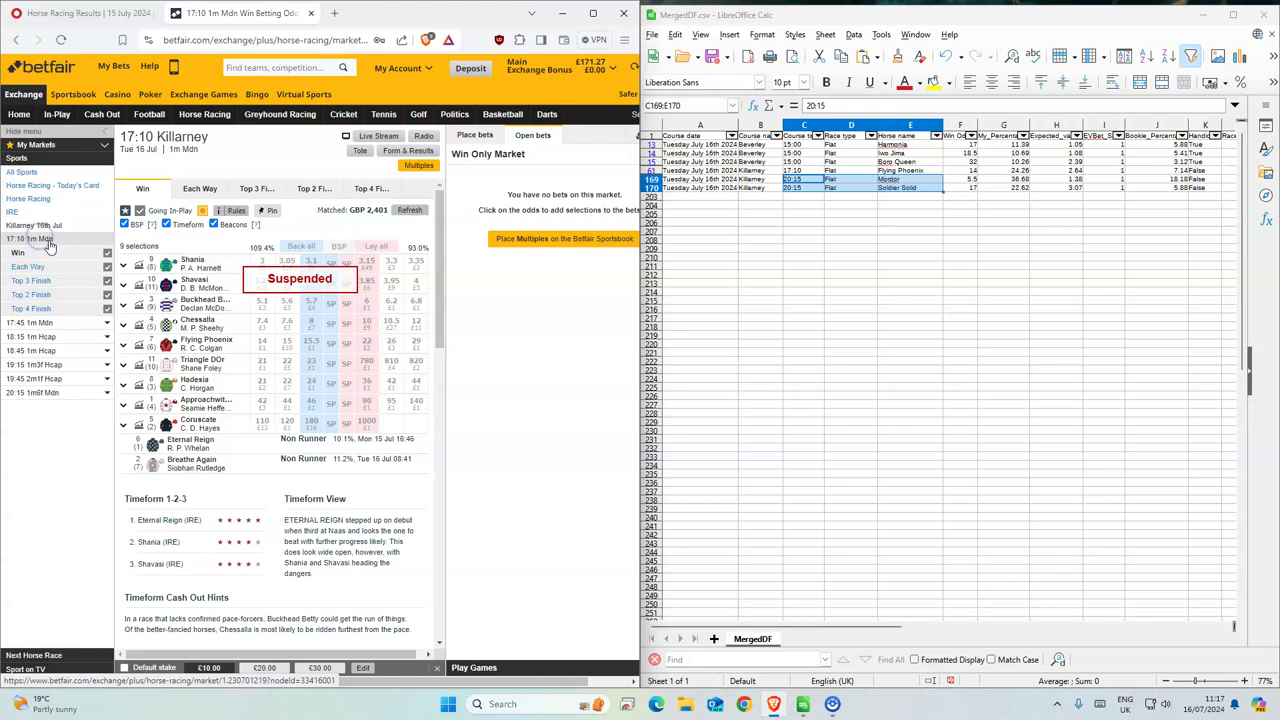
pyautogui.click(250, 366)
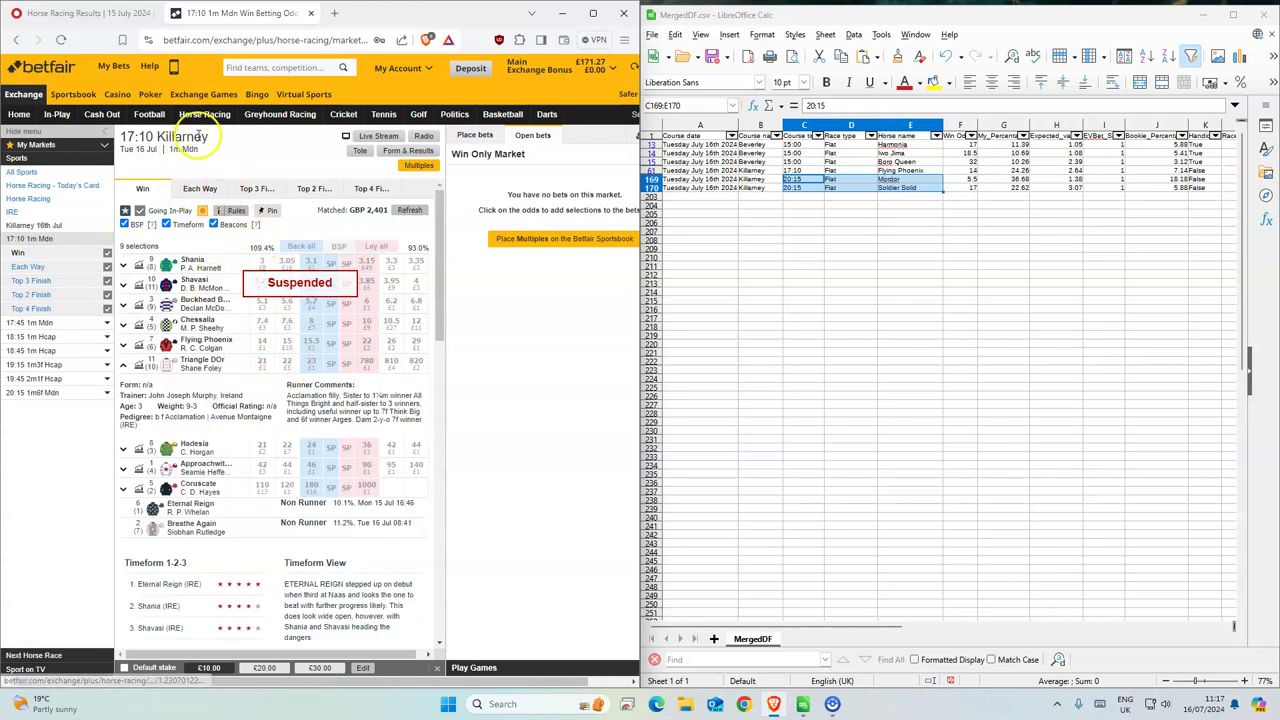
pyautogui.click(205, 114)
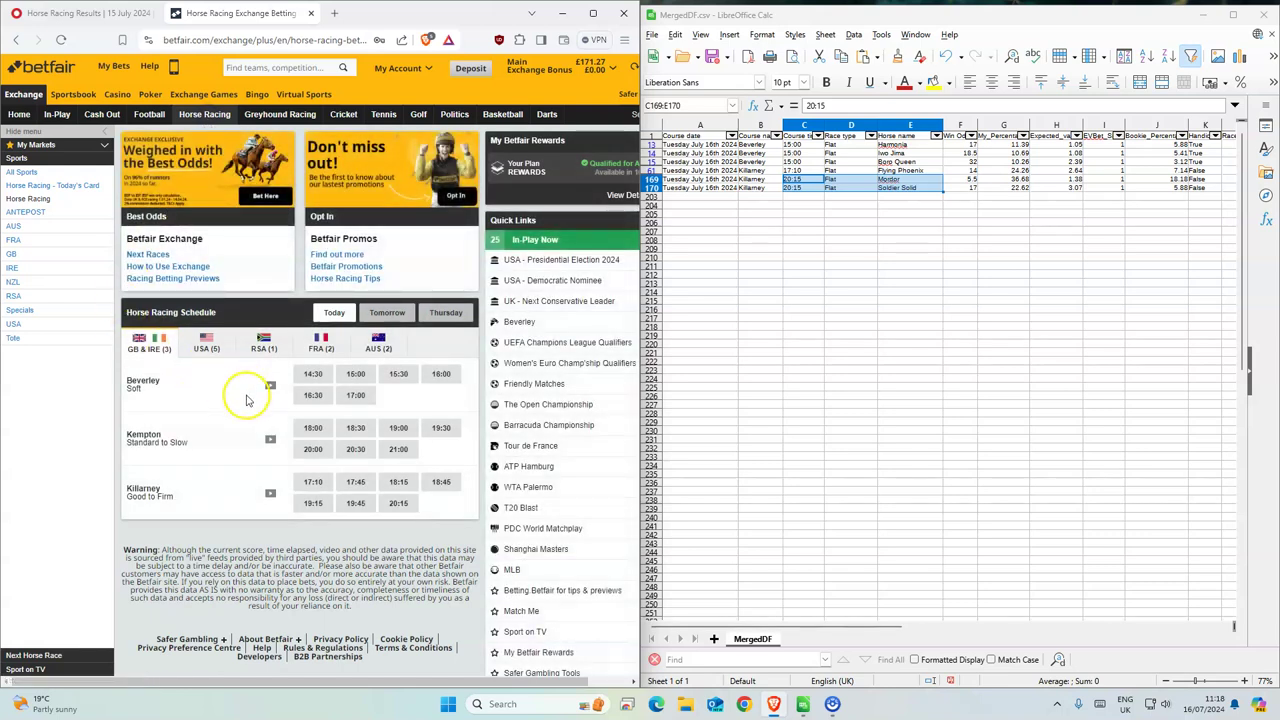
pyautogui.click(355, 374)
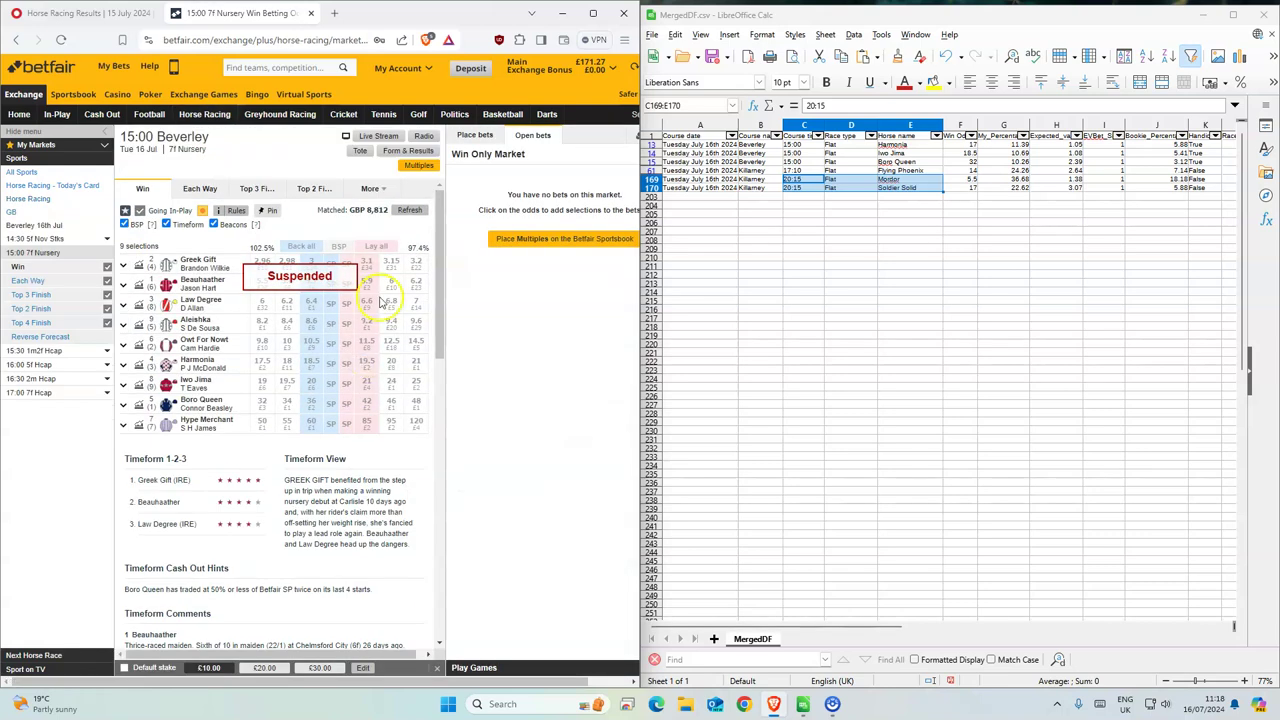
# Maximise the Calc window and review the shortlist's race types and horse names.
pyautogui.doubleClick(900, 14)
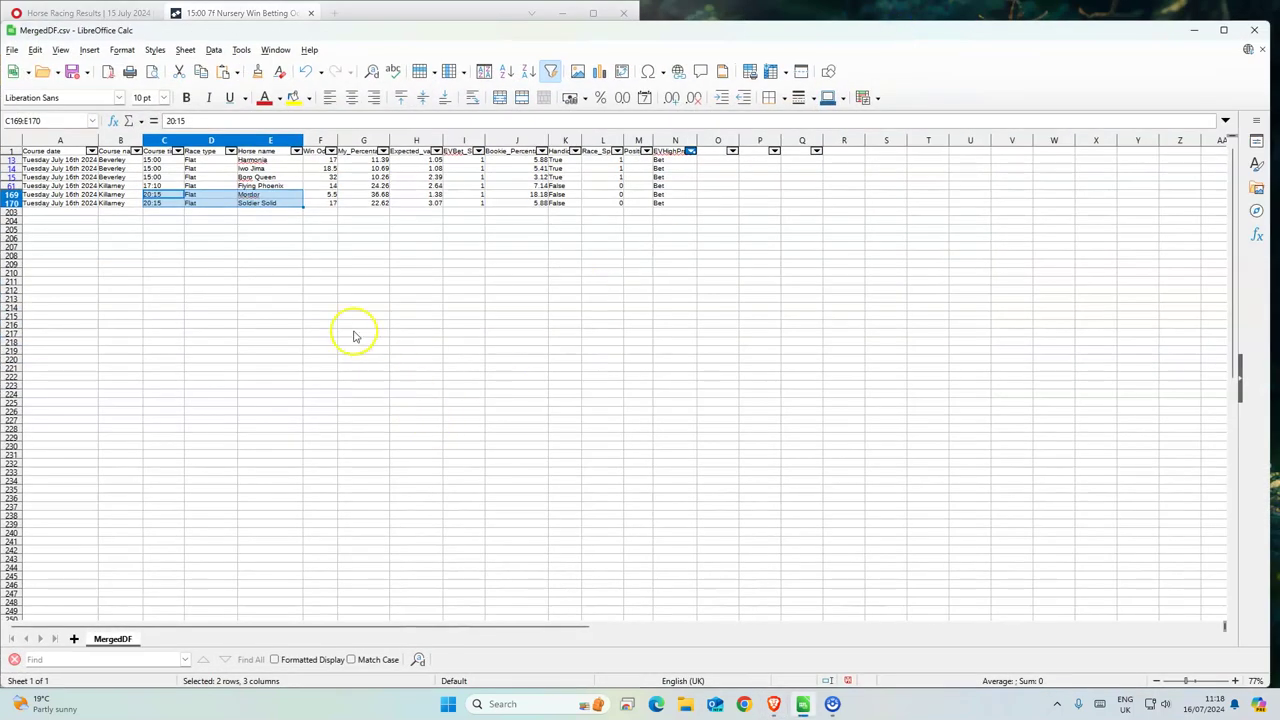
pyautogui.click(320, 316)
pyautogui.moveTo(270, 168); pyautogui.dragTo(216, 204)
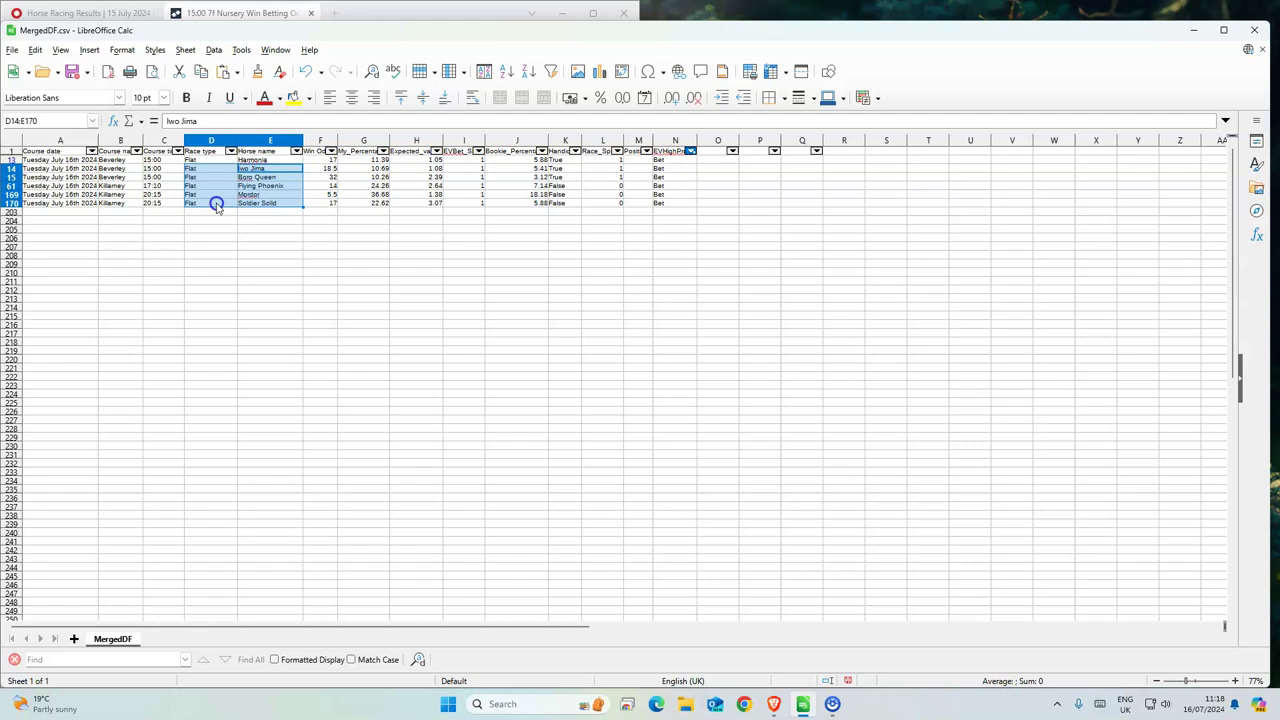
pyautogui.click(120, 358)
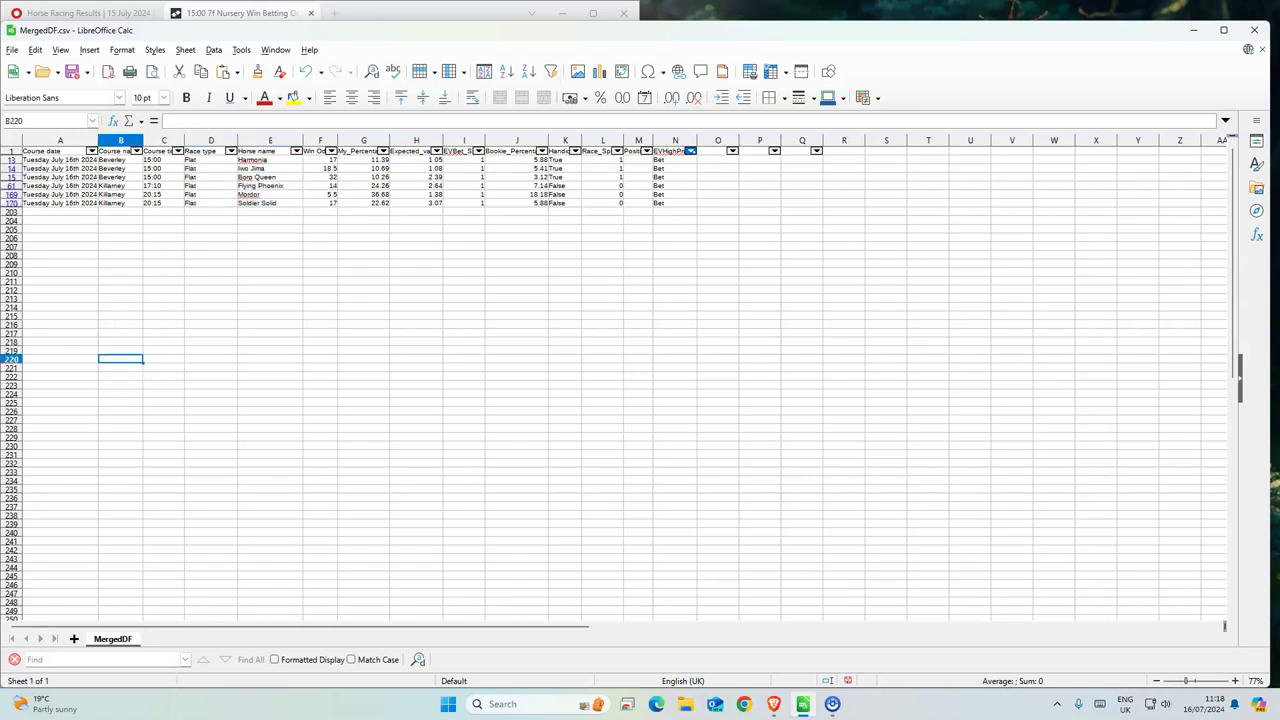